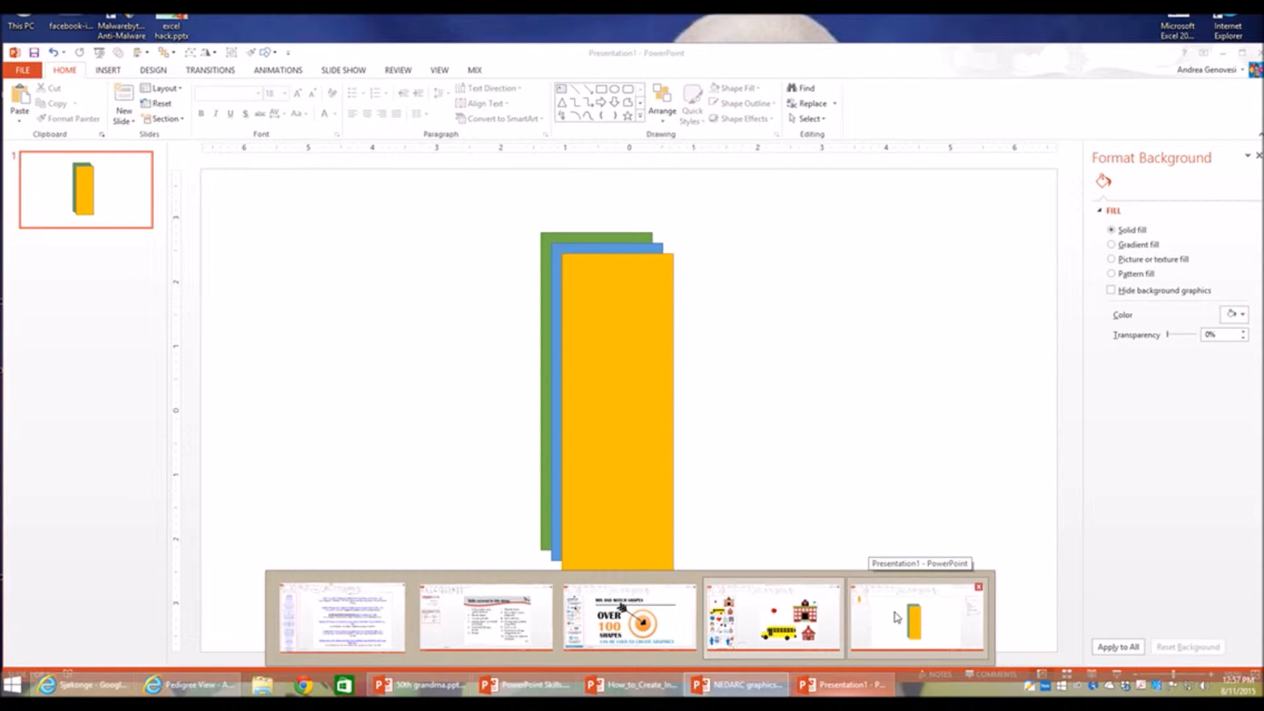
In Presentation1, align the green, blue and orange rectangles to each other by their centers and middles so they stack exactly
click(897, 617)
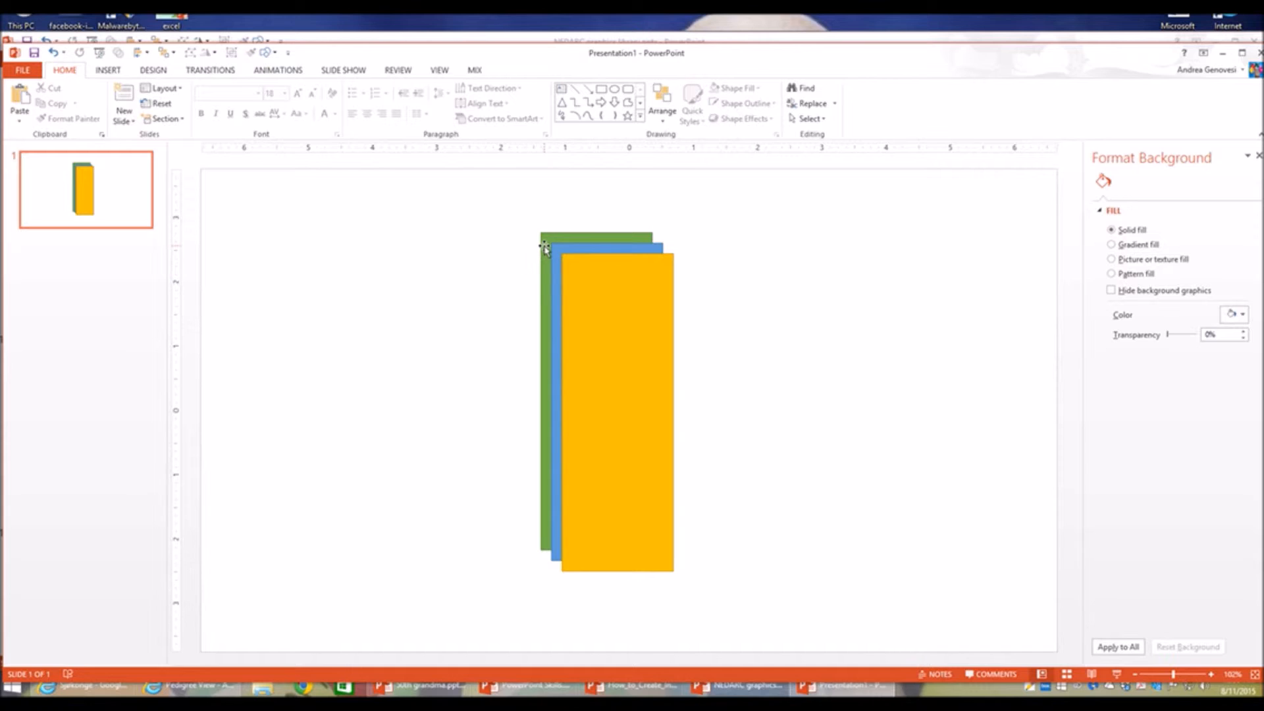
mouse_move(491, 210)
mouse_down()
mouse_move(688, 259)
mouse_move(843, 530)
mouse_move(790, 681)
mouse_move(751, 635)
mouse_up()
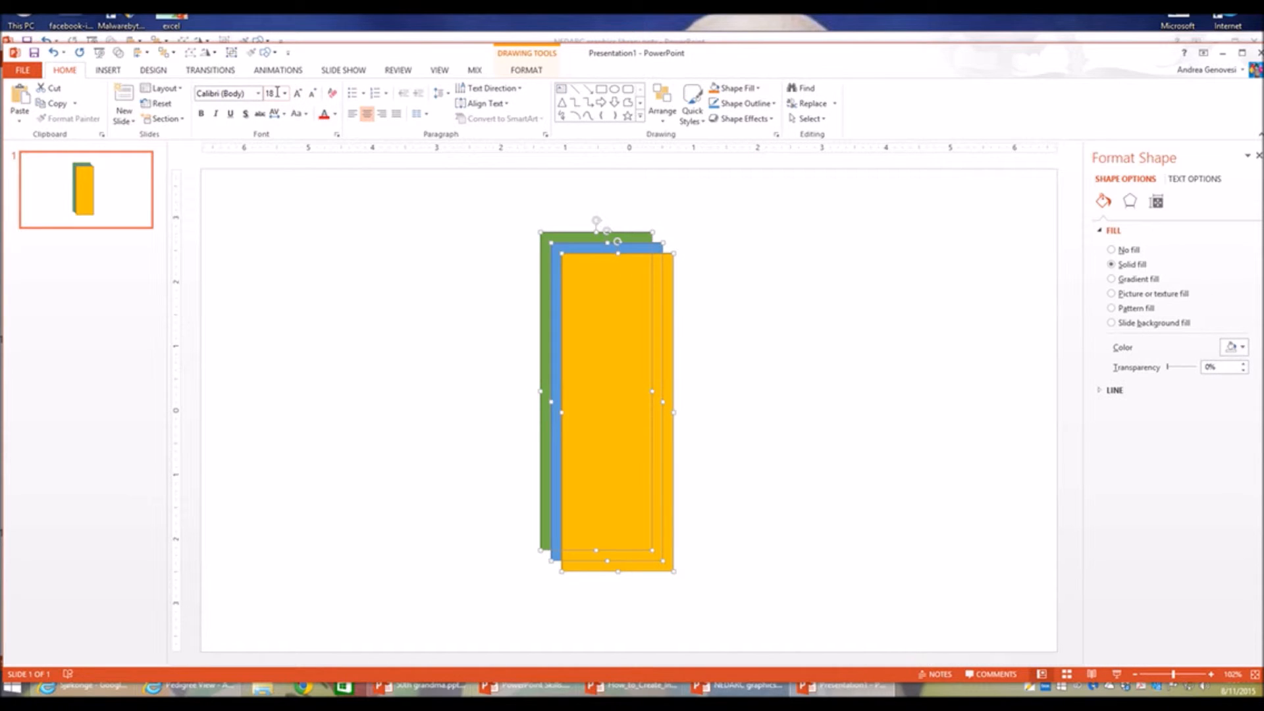
click(149, 54)
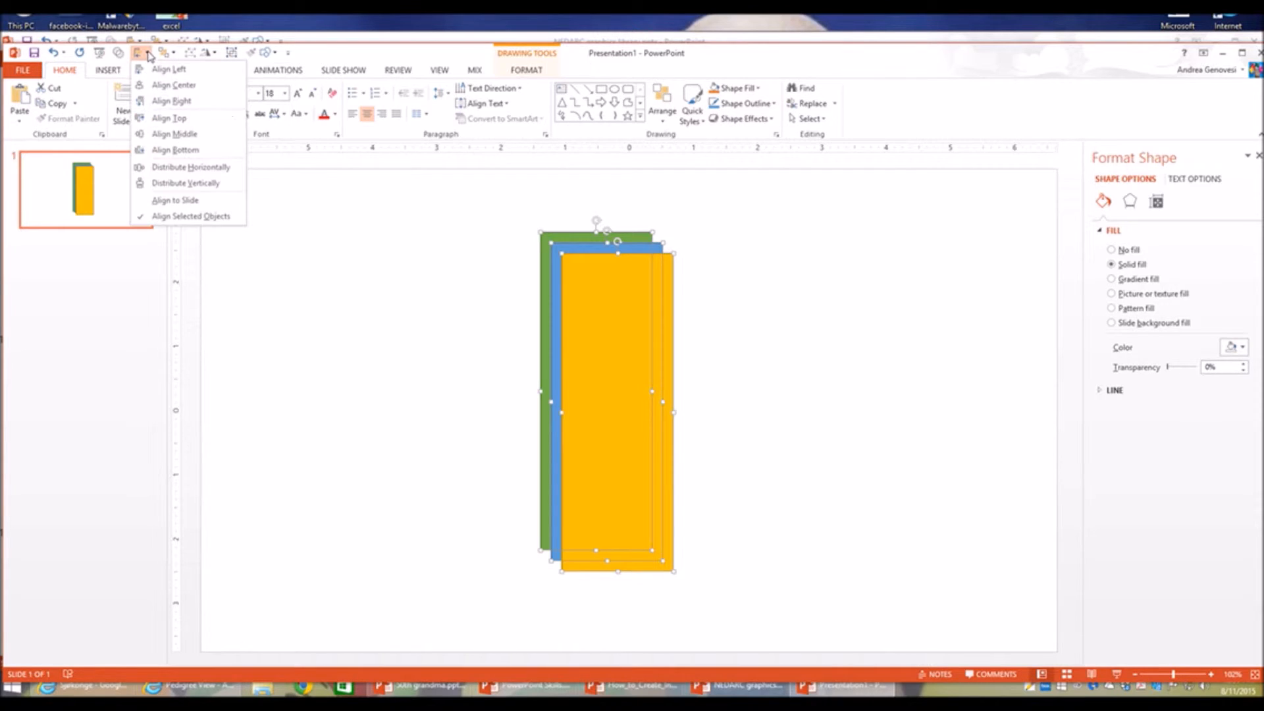
click(169, 85)
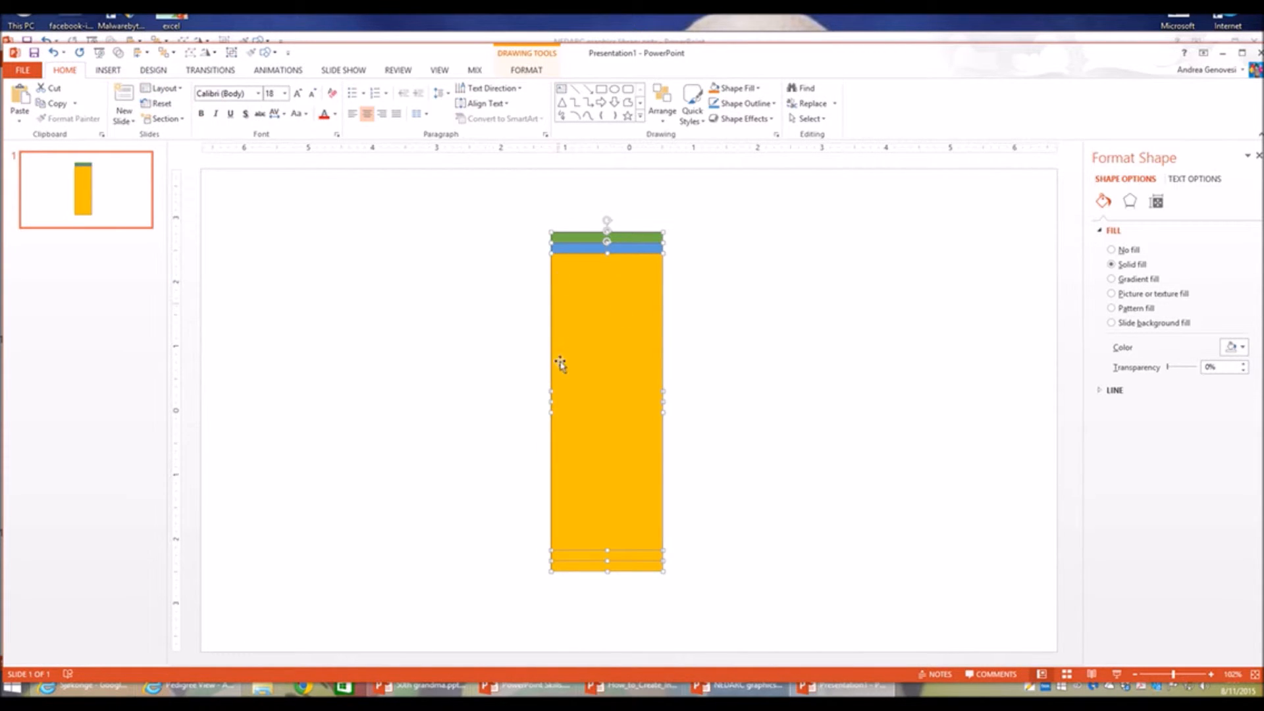
click(146, 53)
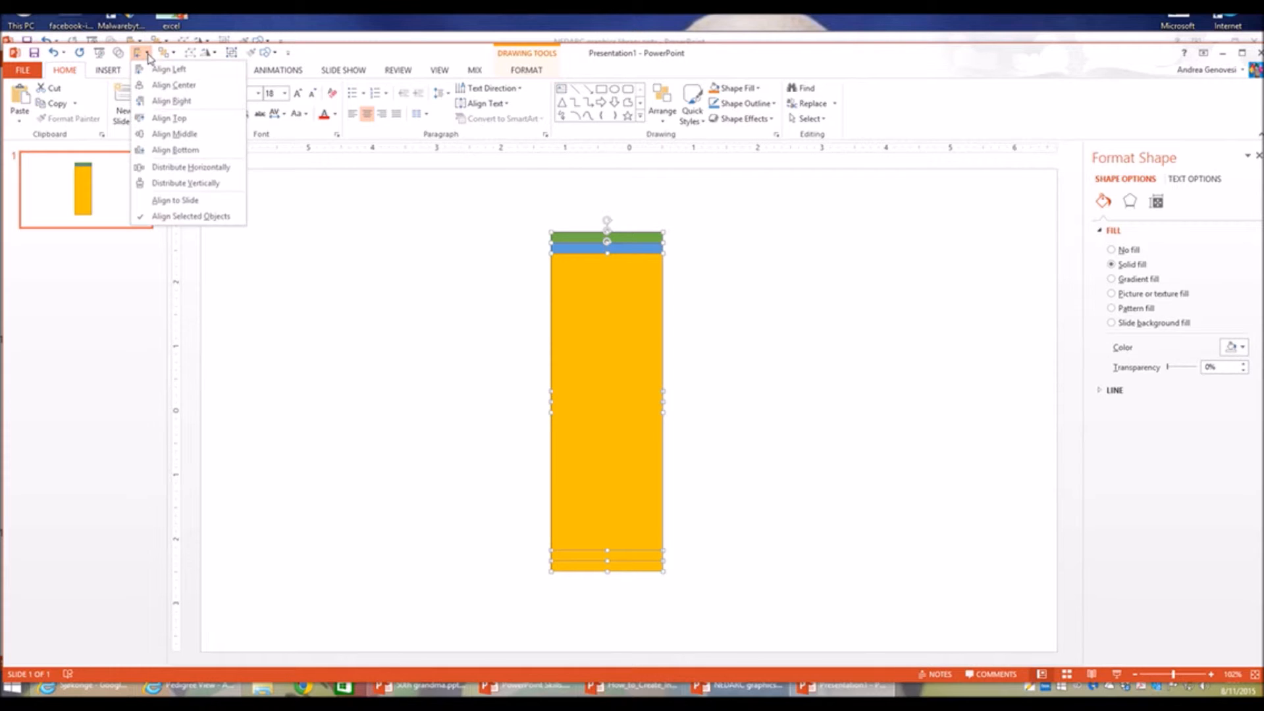
click(183, 134)
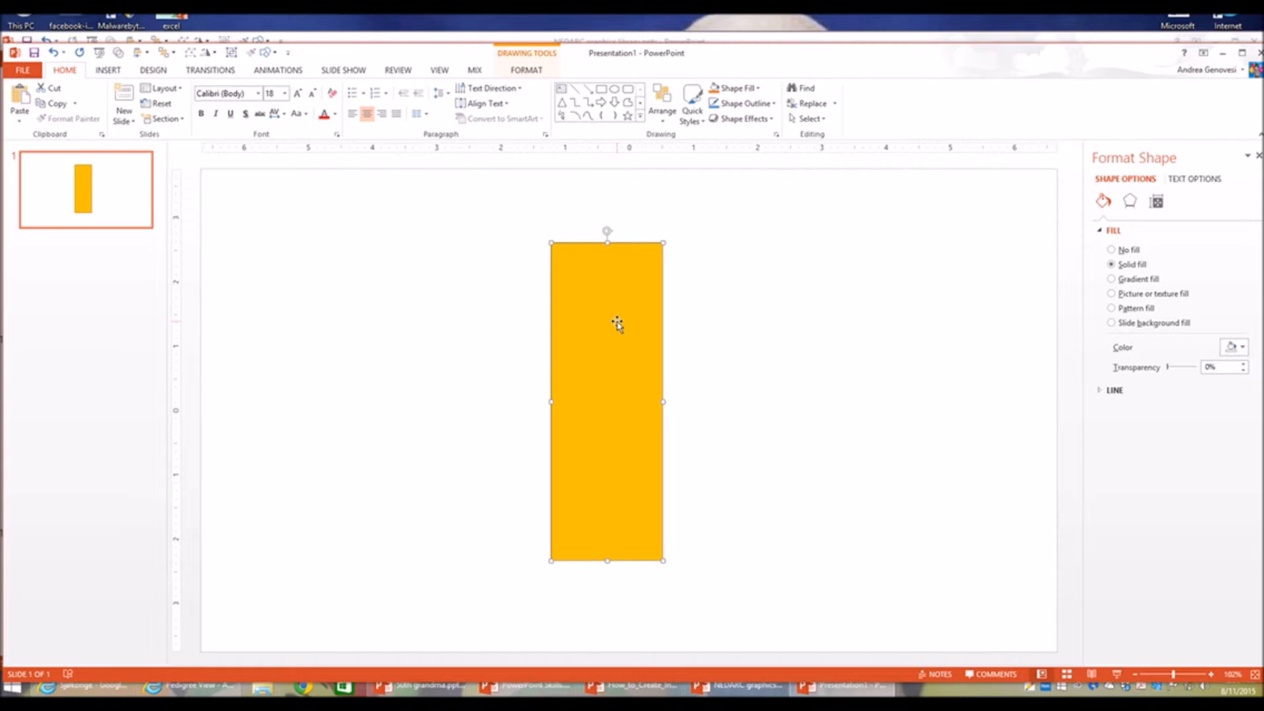
click(938, 389)
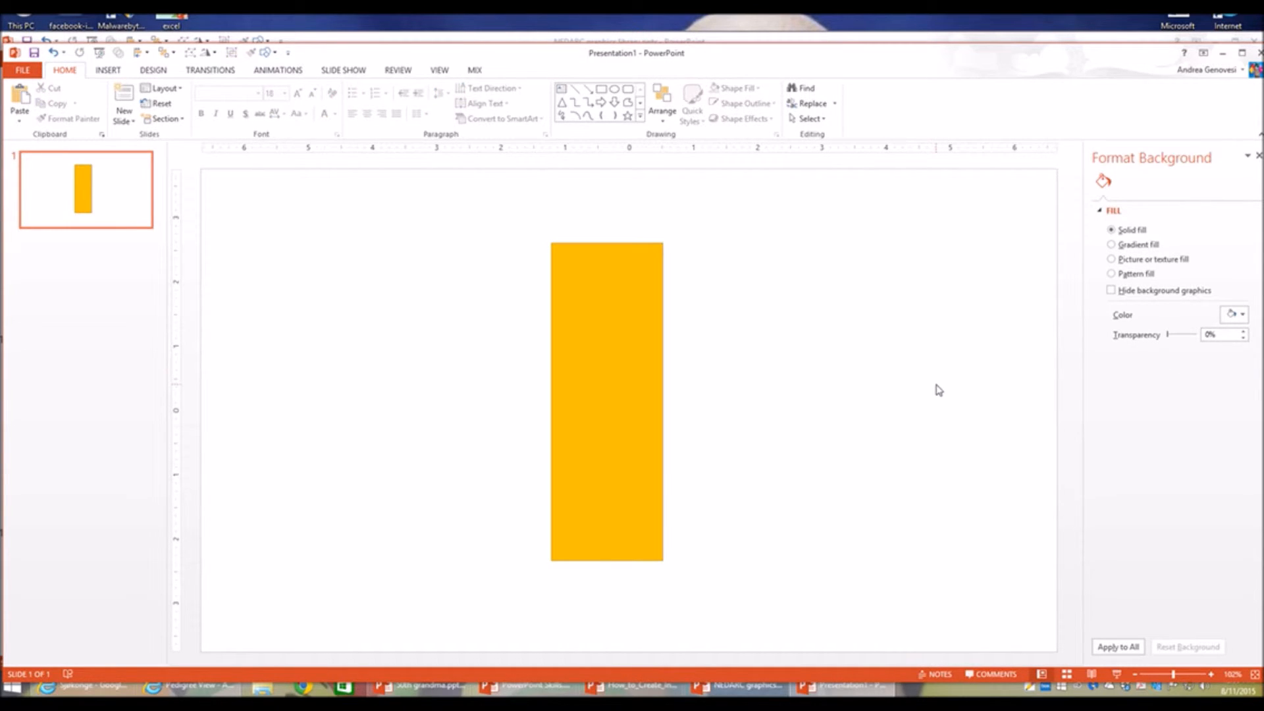
Set the orange rectangle's rotation to 55°
click(600, 370)
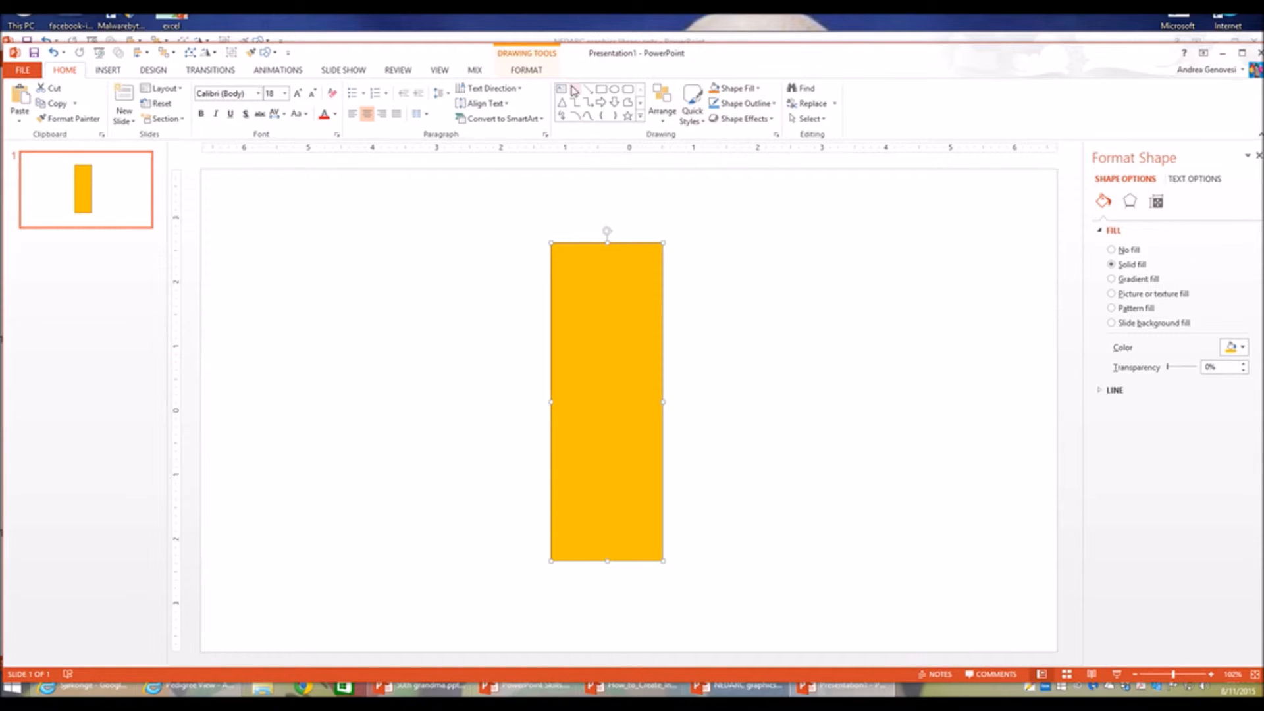
click(532, 73)
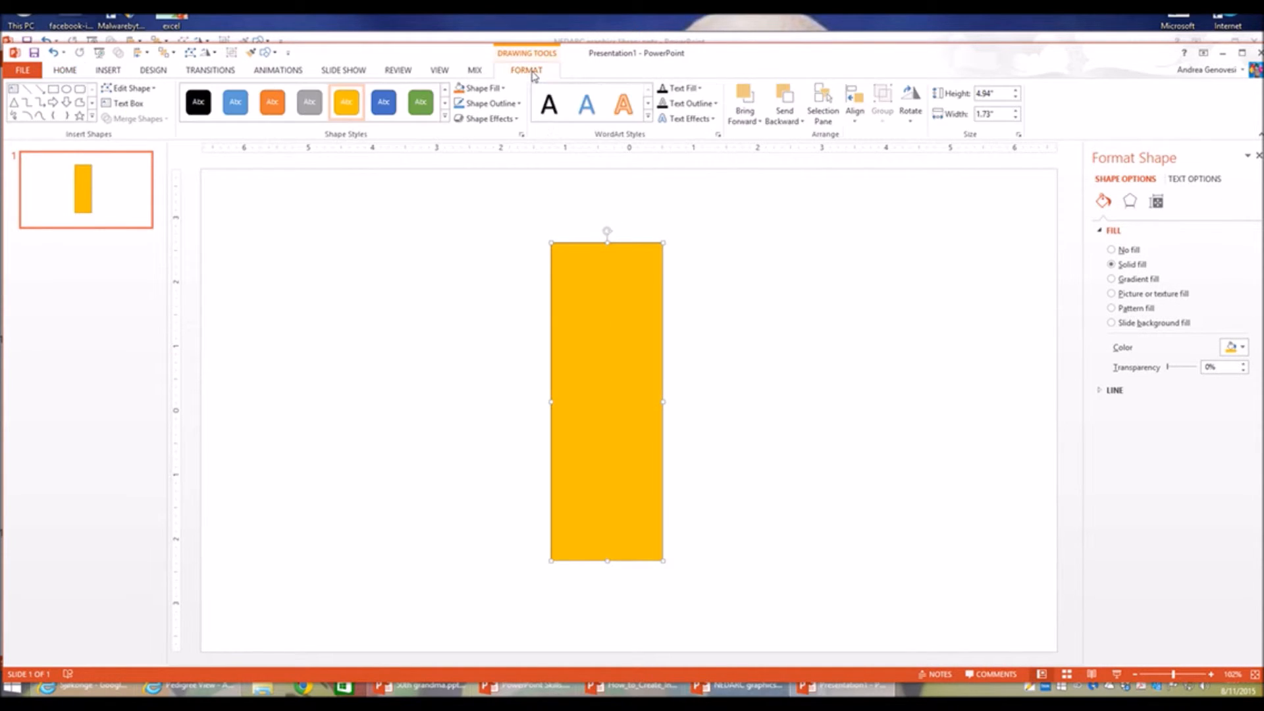
click(911, 121)
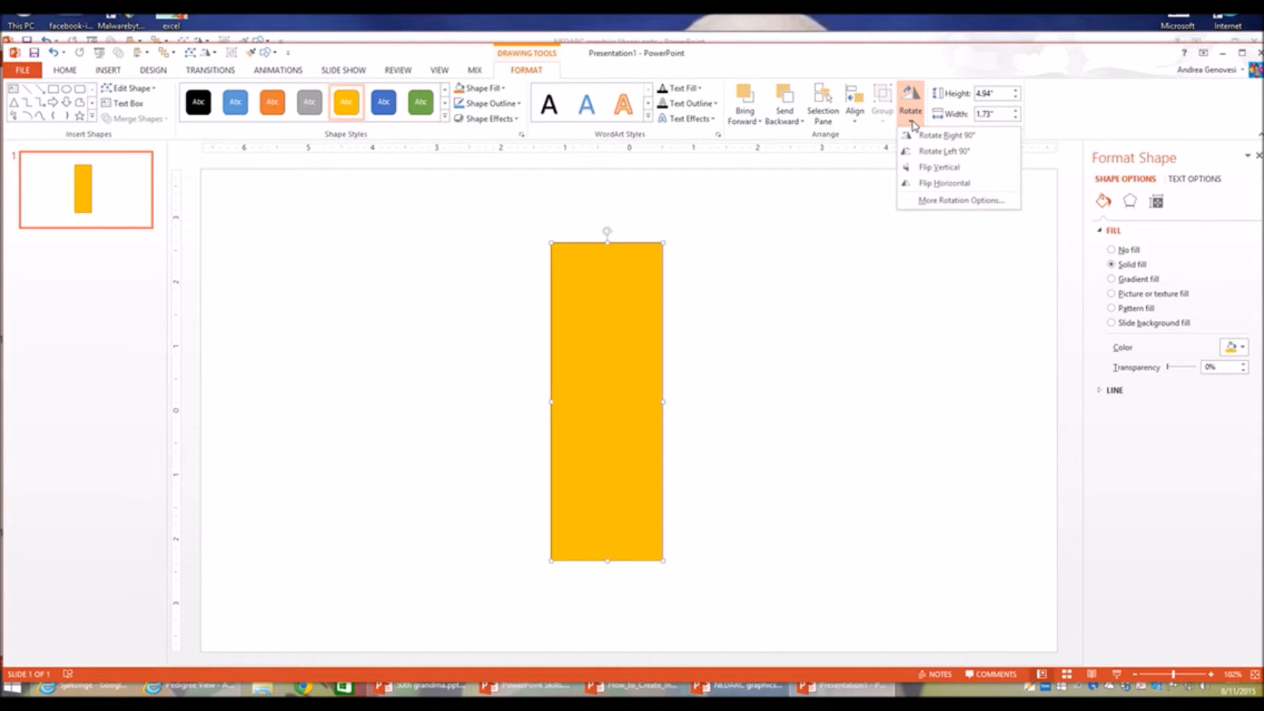
click(963, 201)
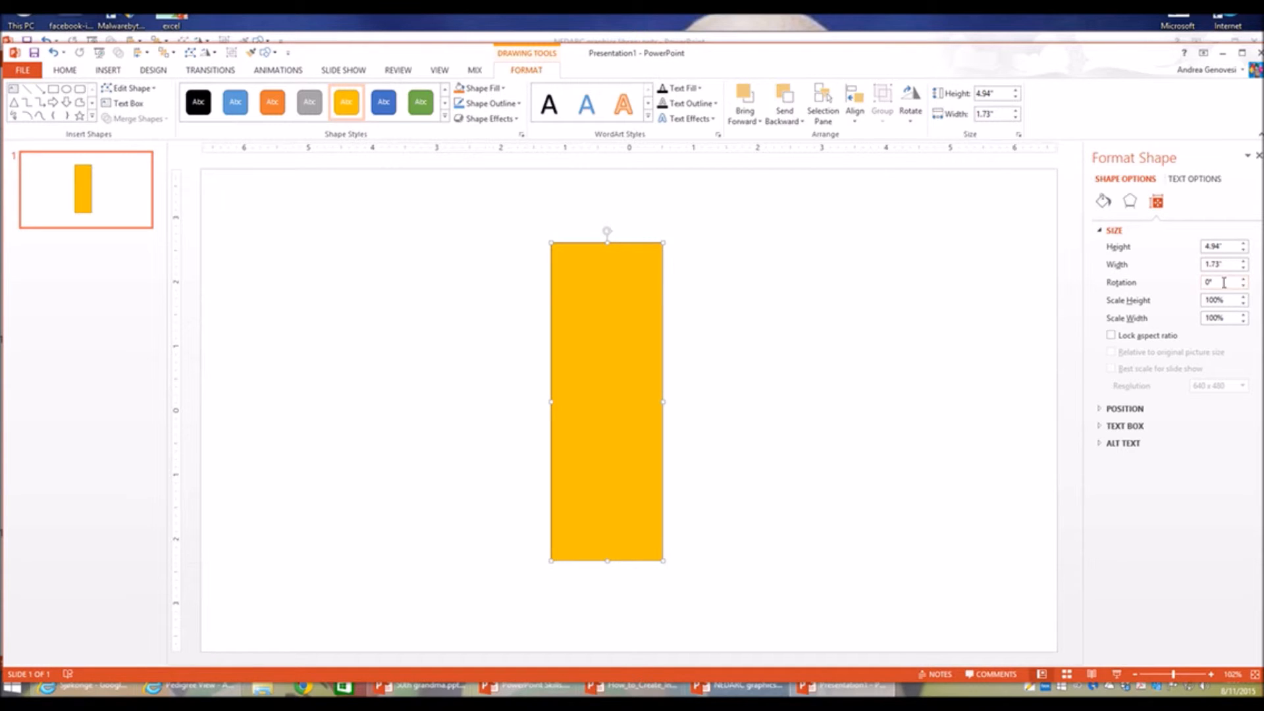
drag(1242, 280, 1243, 280)
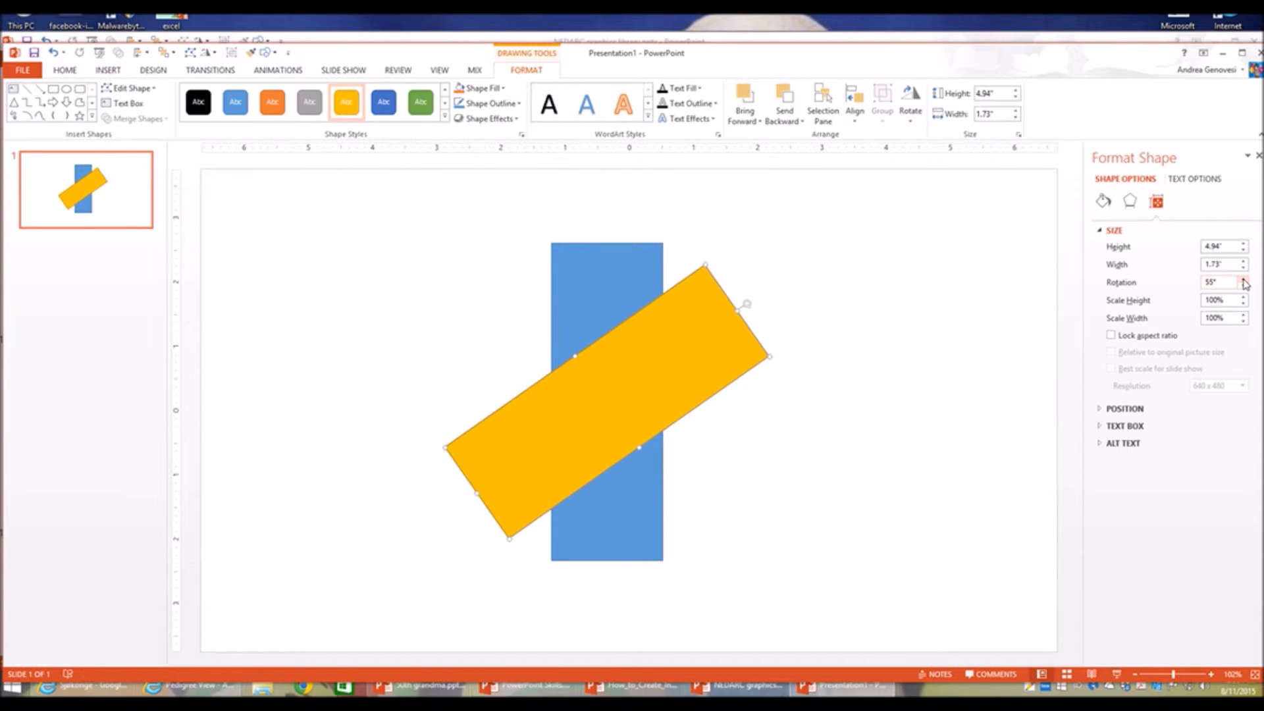
Set the blue rectangle's rotation to -55°
click(608, 283)
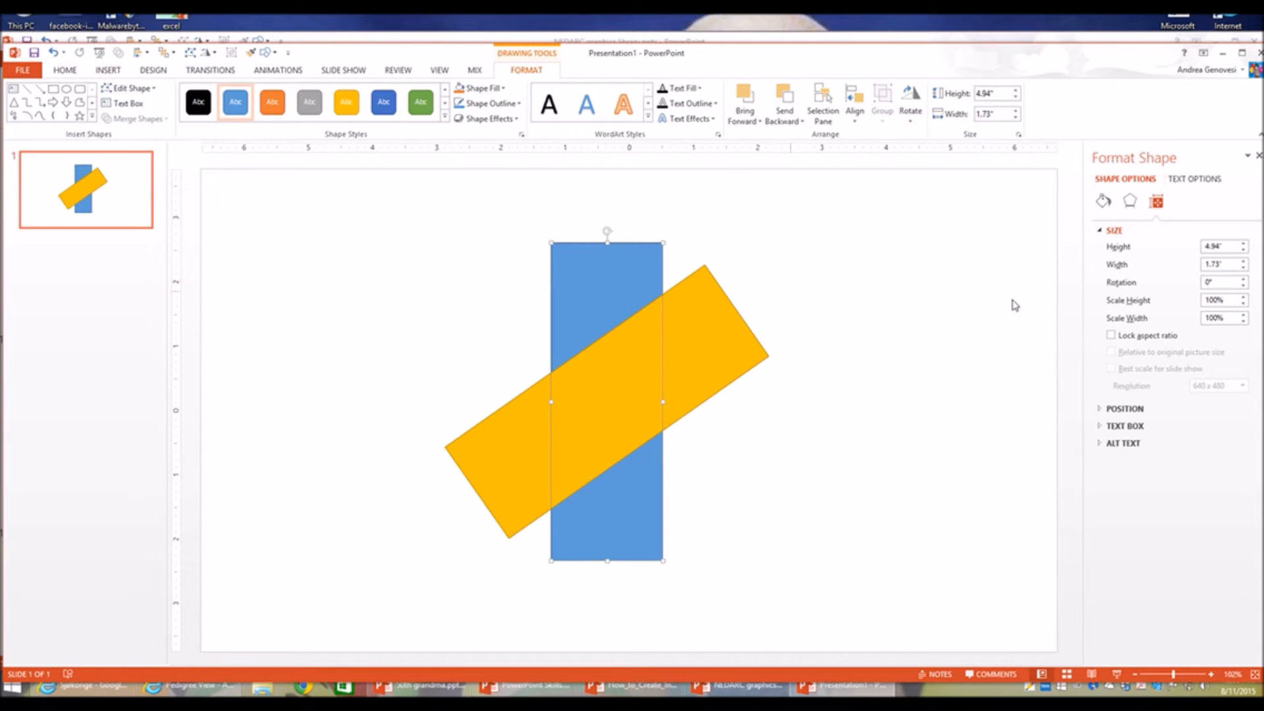
click(1243, 285)
drag(1243, 285, 1243, 285)
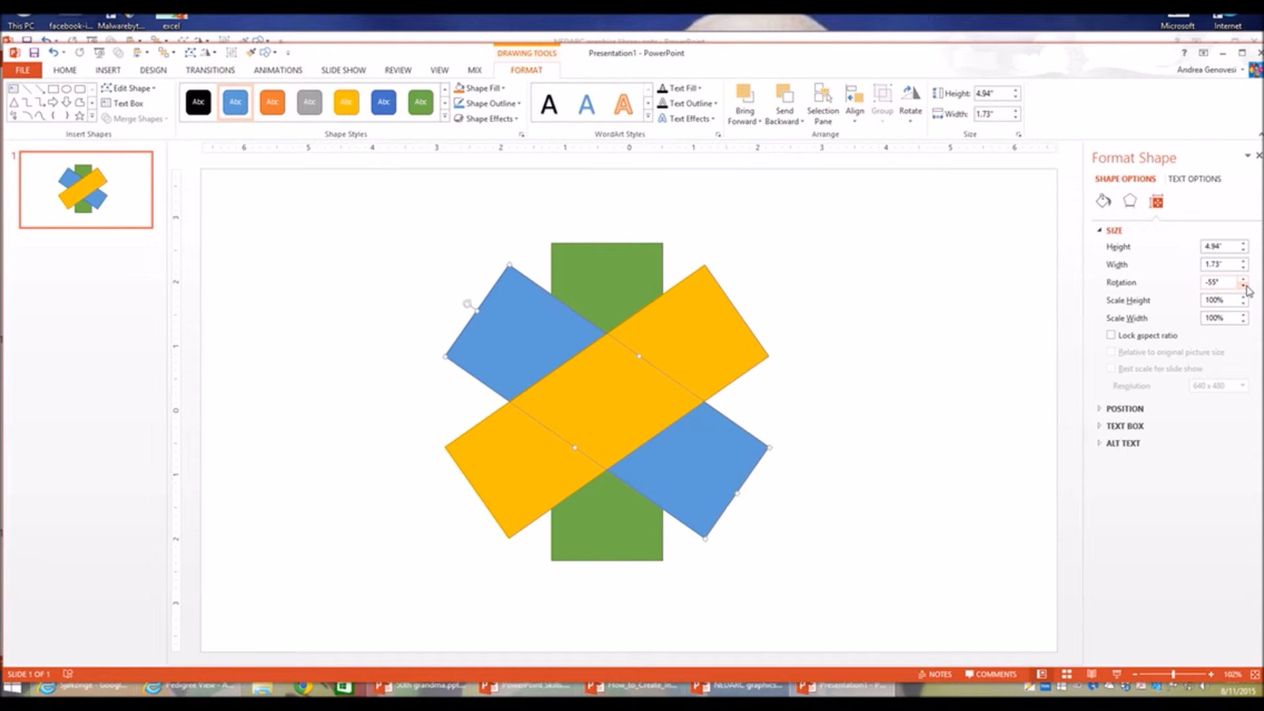
click(892, 419)
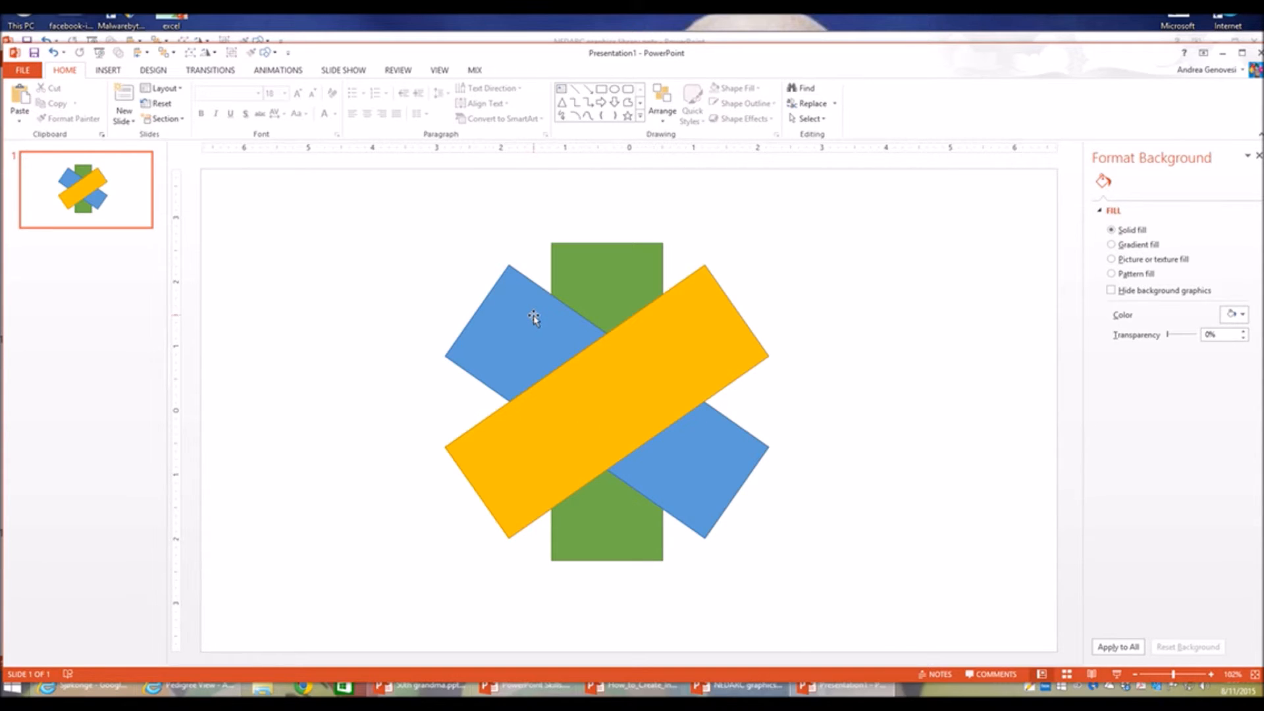
Apply the blue filled shape style to both the green upright rectangle and the orange tilted rectangle
click(607, 287)
click(238, 106)
click(718, 339)
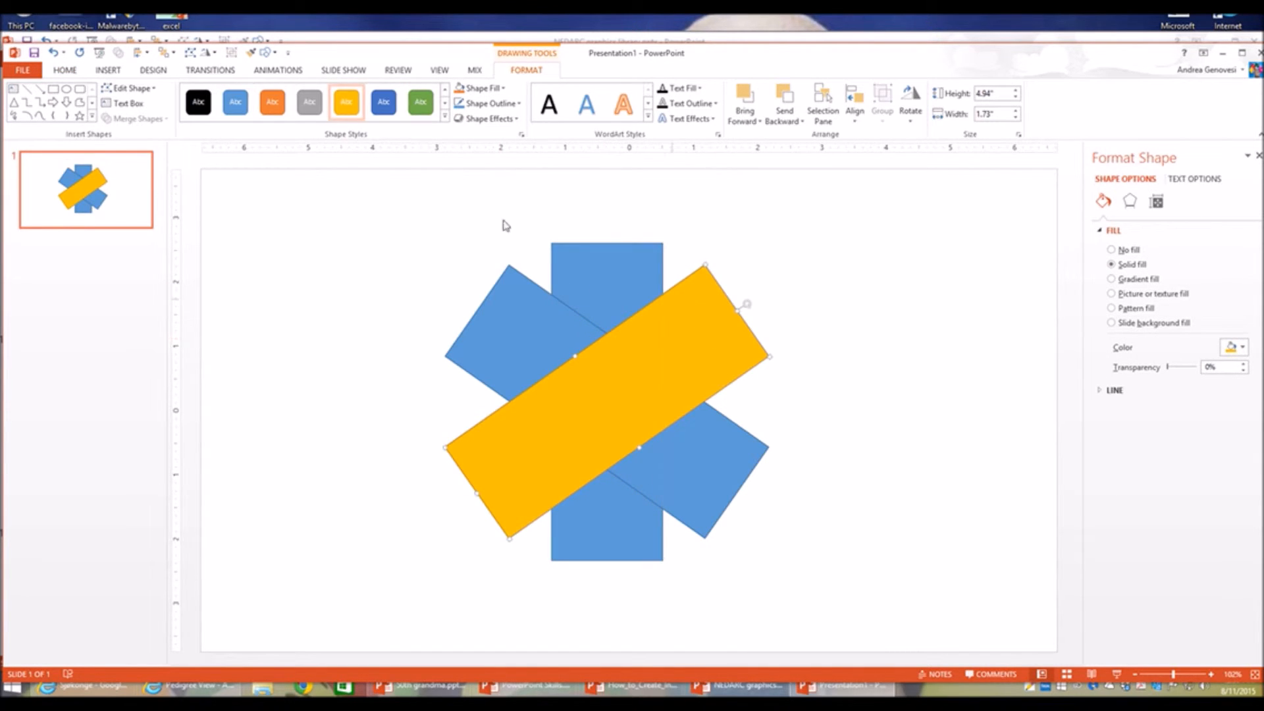
click(234, 102)
click(910, 425)
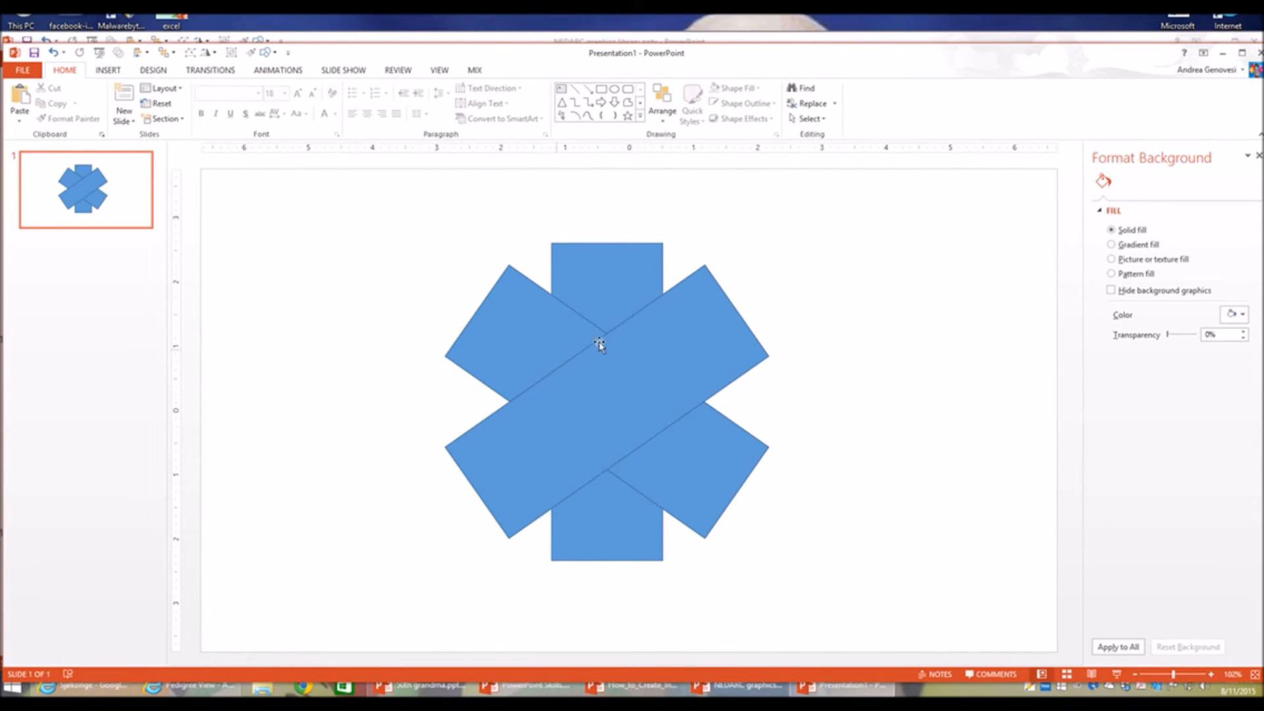
Remove the outline from the front tilted rectangle and copy its formatting to the other two rectangles with Format Painter
click(628, 382)
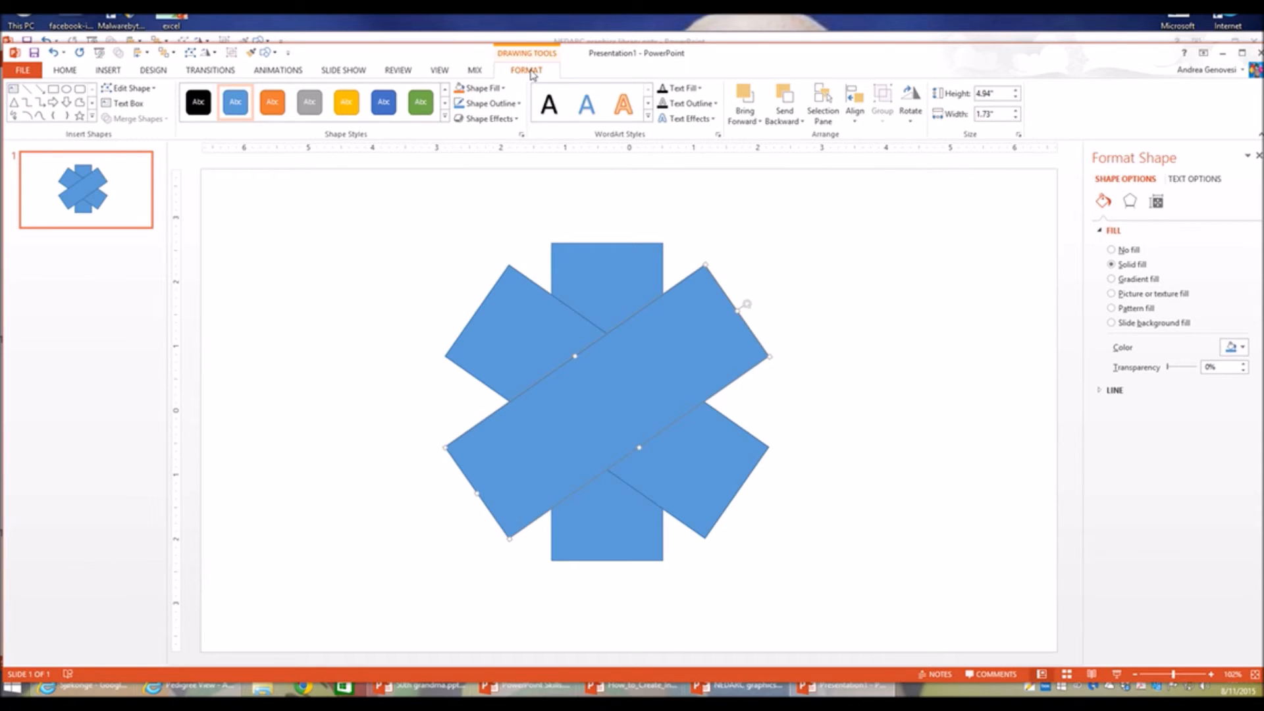
click(519, 104)
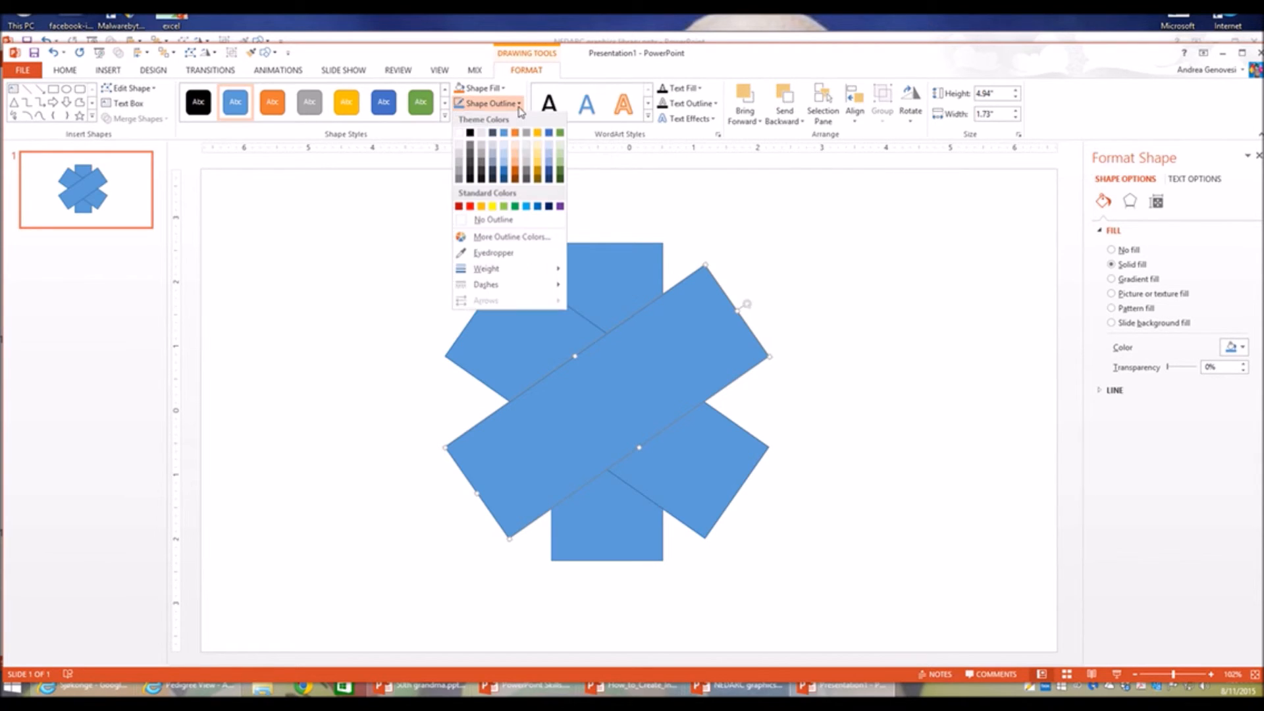
click(495, 221)
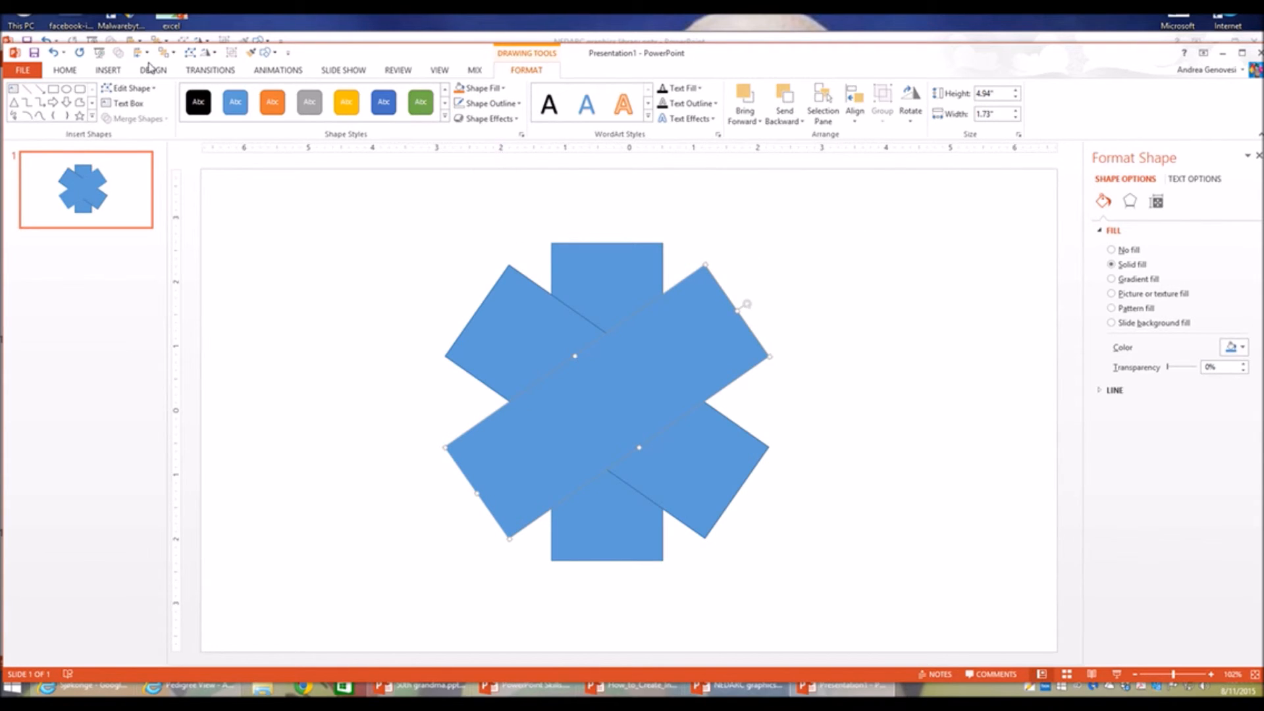
double_click(251, 57)
click(530, 329)
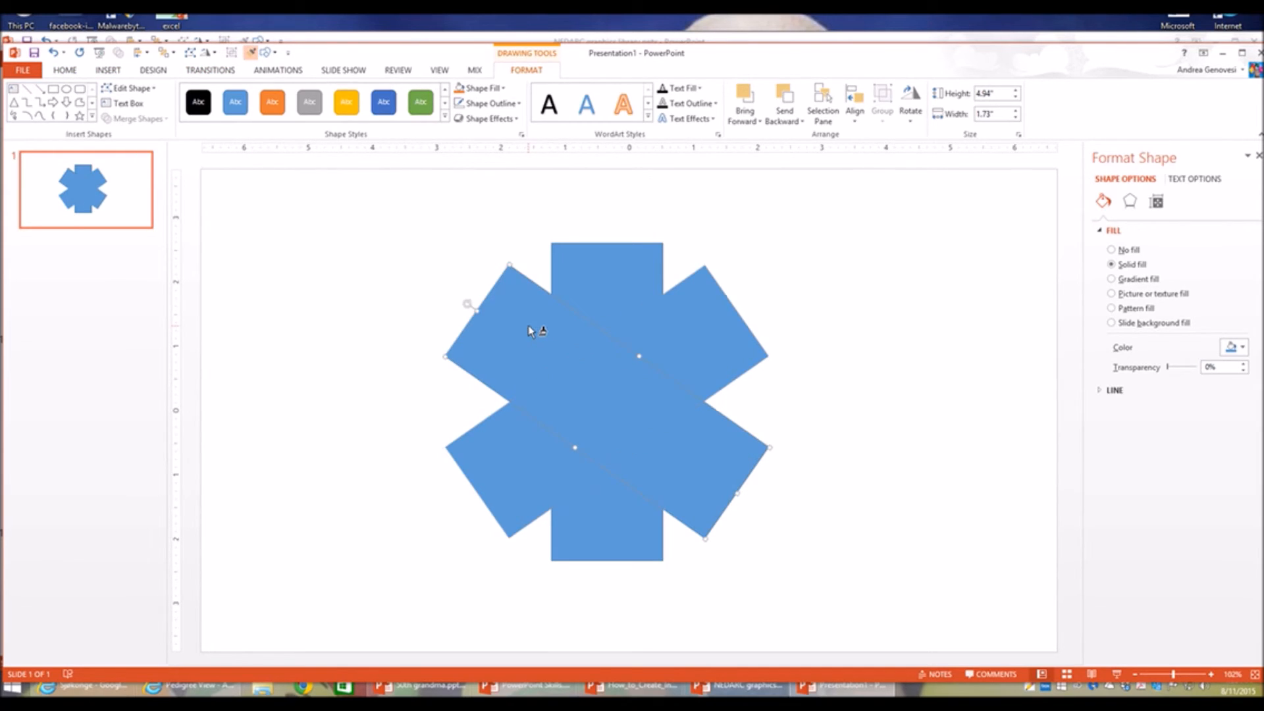
click(607, 290)
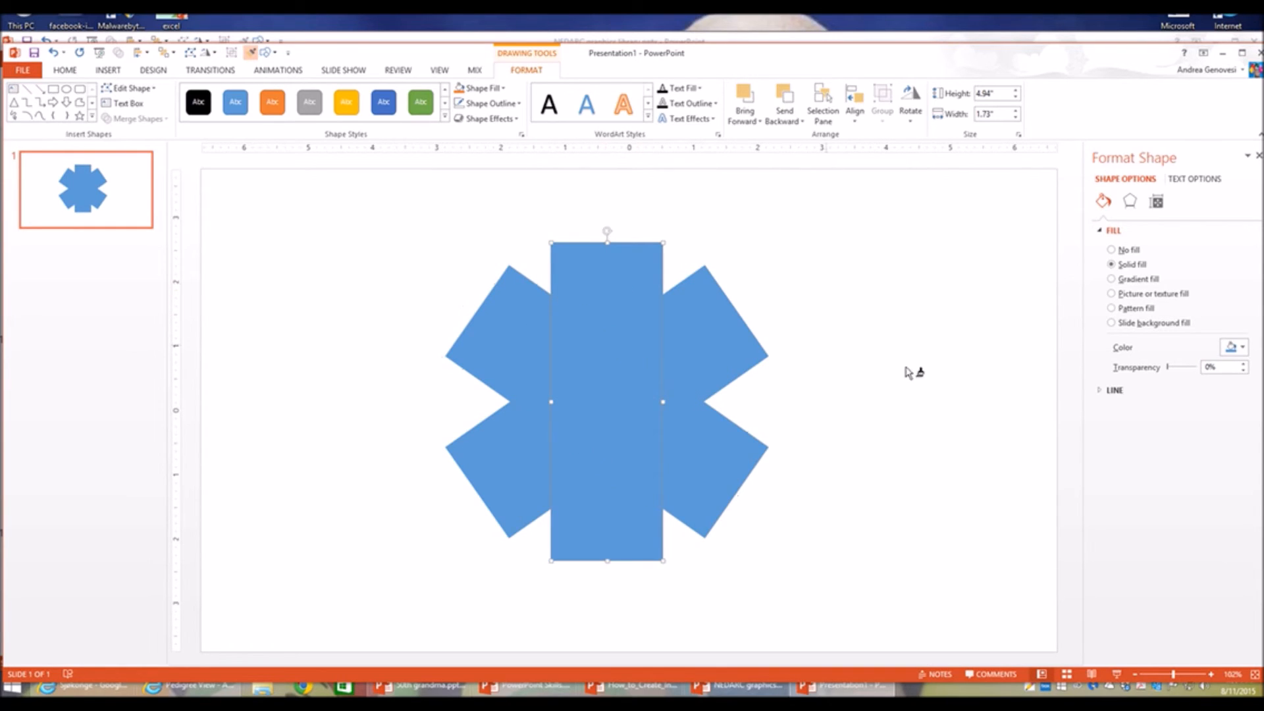
click(948, 382)
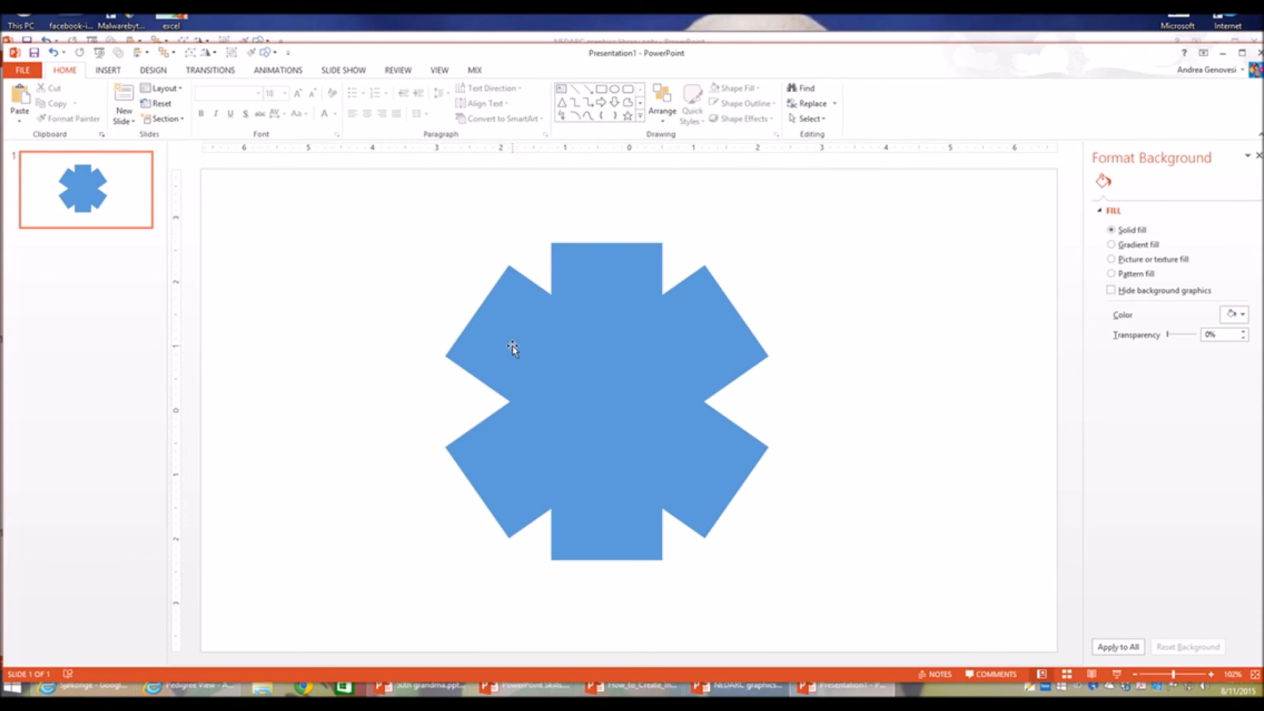
Merge all three crossed blue rectangles into a single shape with Union
mouse_move(884, 634)
mouse_down()
mouse_move(536, 615)
mouse_move(297, 301)
mouse_move(317, 194)
mouse_up()
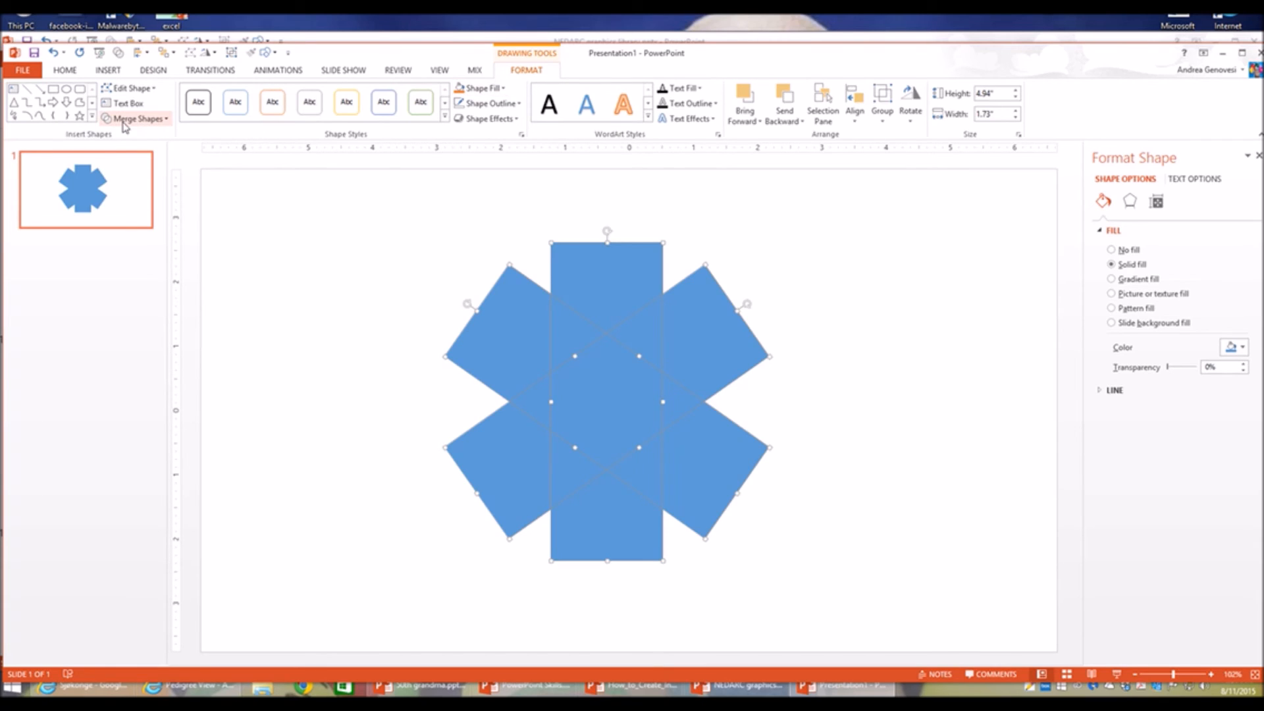
click(166, 120)
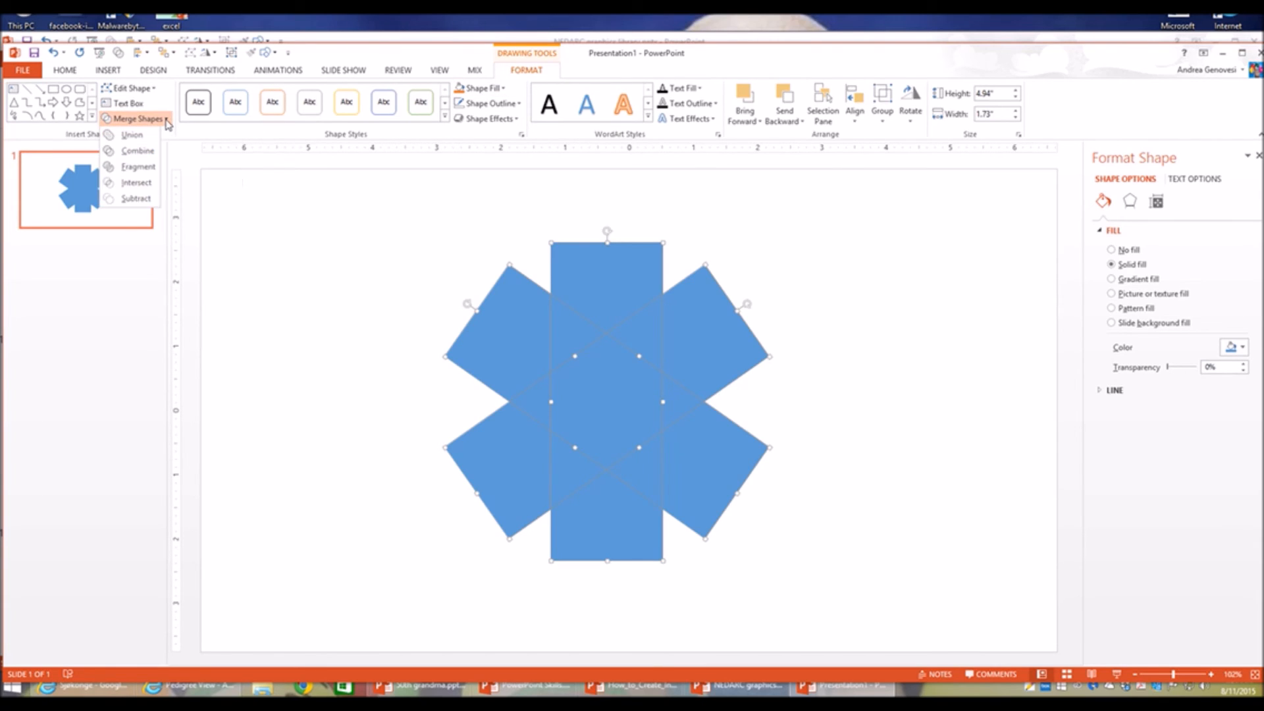
click(133, 136)
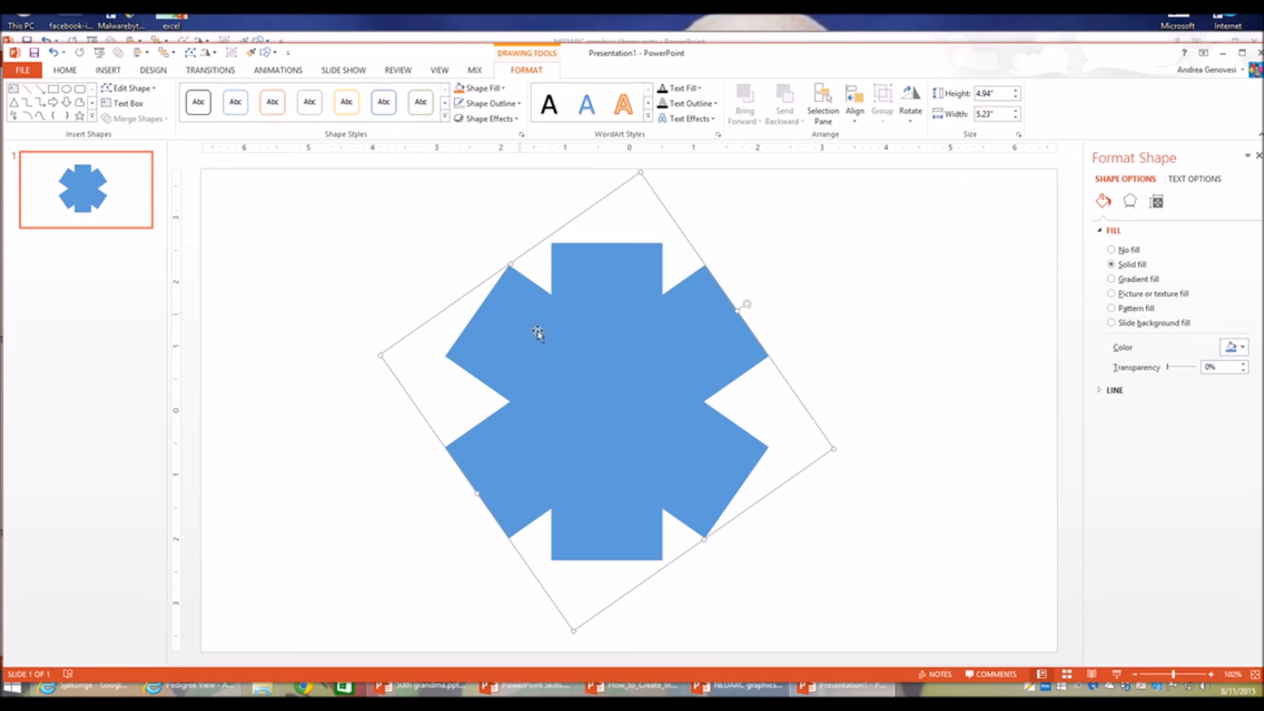
click(367, 300)
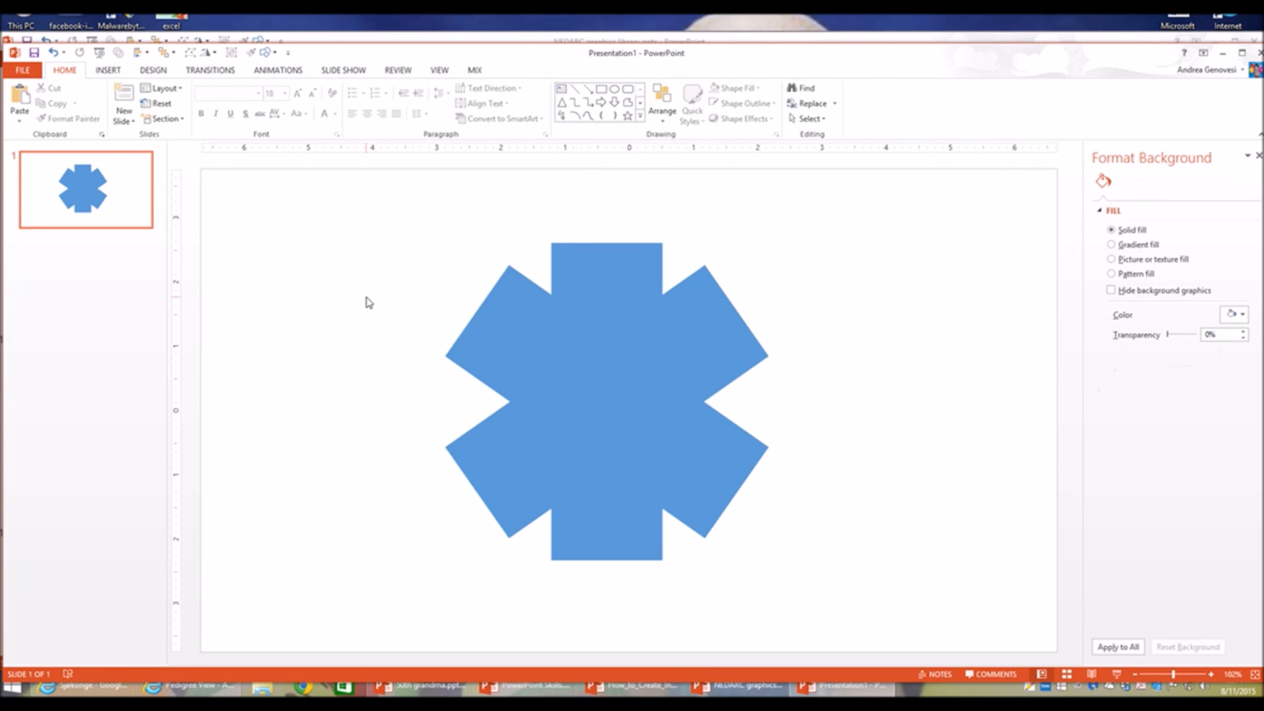